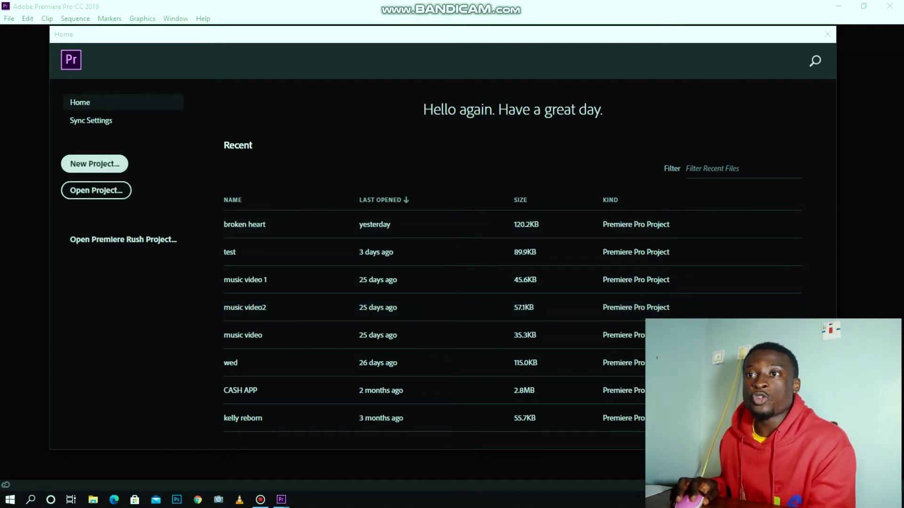
# Create a new project named "tutorial" in the default location with the default settings.
pyautogui.click(94, 164)
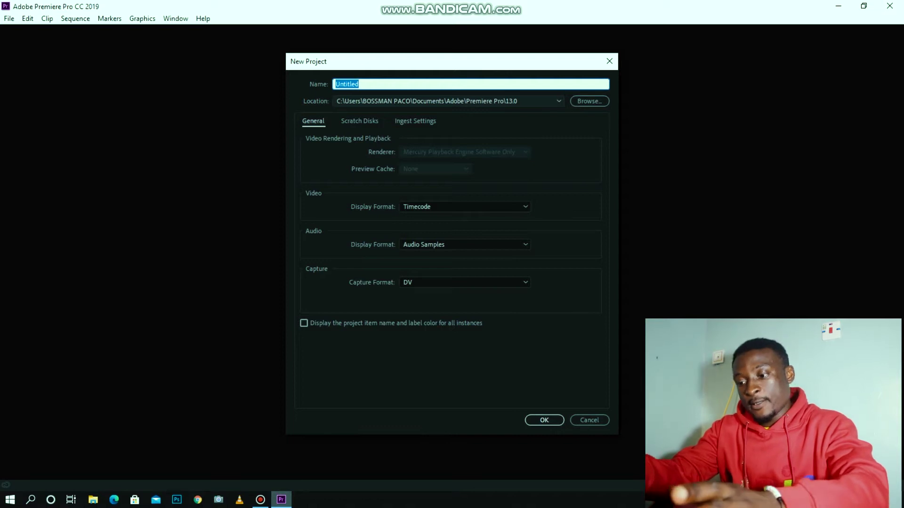
pyautogui.write('tutorial')
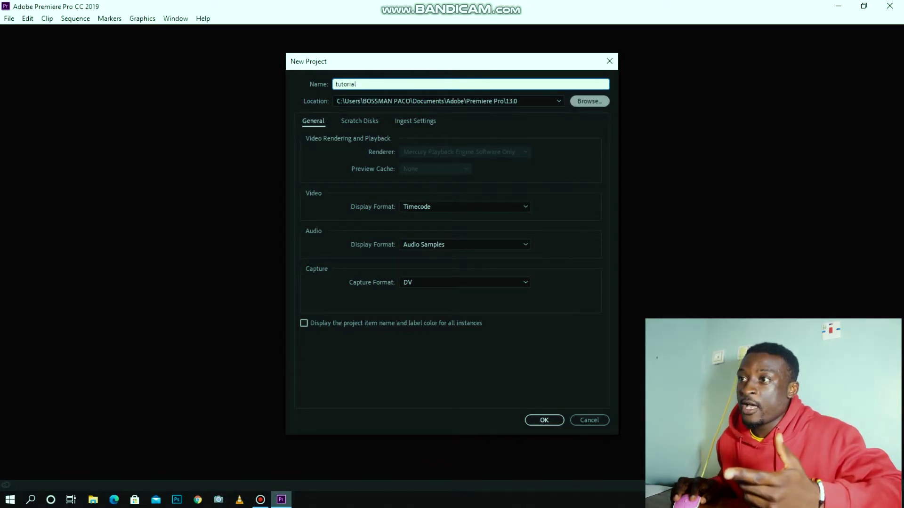
pyautogui.click(590, 100)
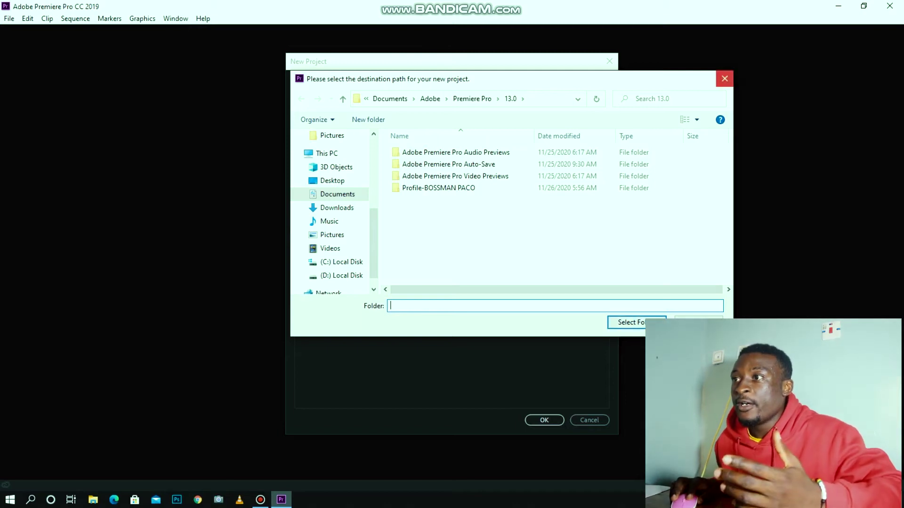
pyautogui.press('Escape')
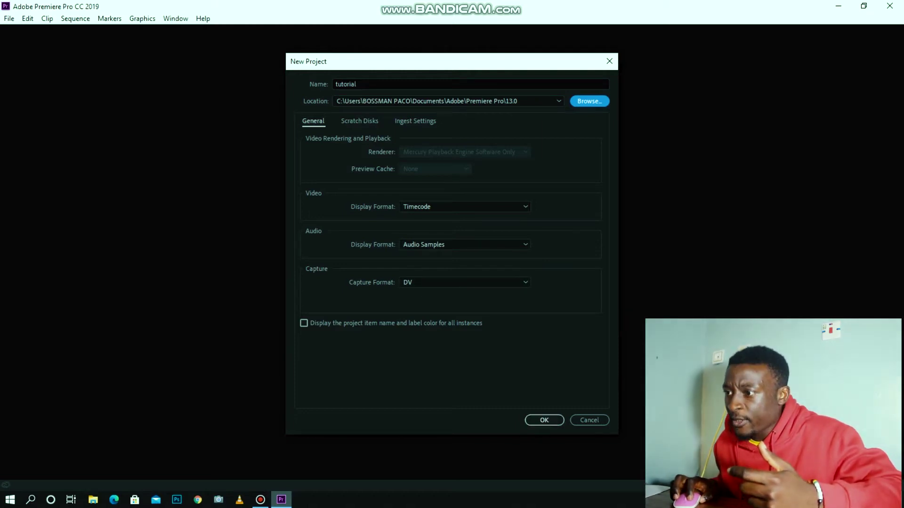
pyautogui.click(544, 420)
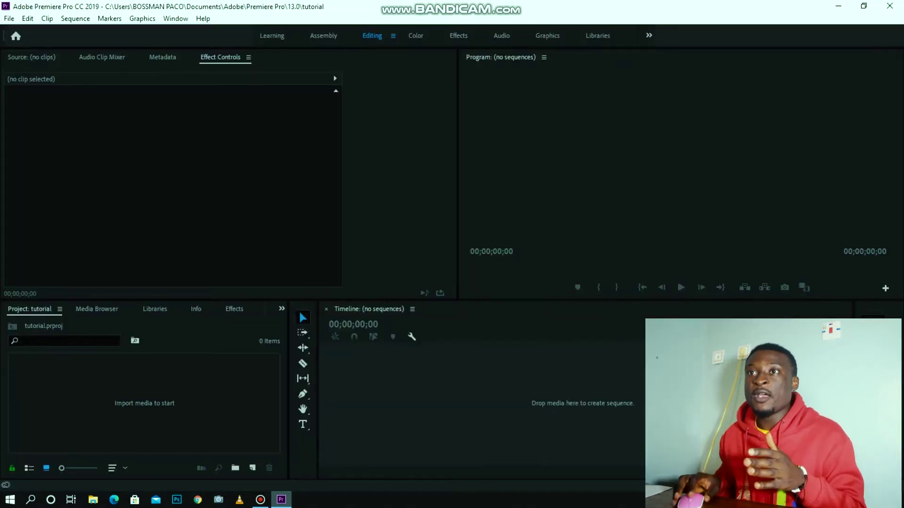
pyautogui.hotkey('alt', 's')
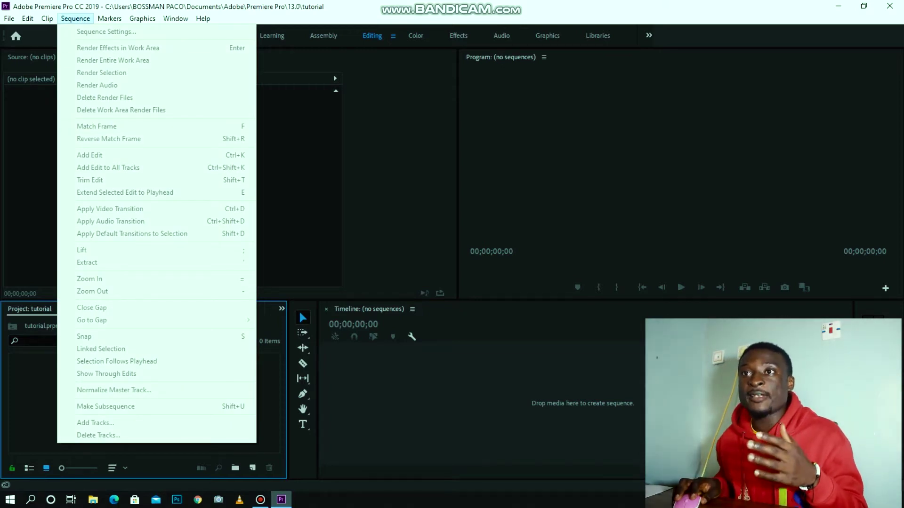
pyautogui.press('Escape')
pyautogui.press('Escape')
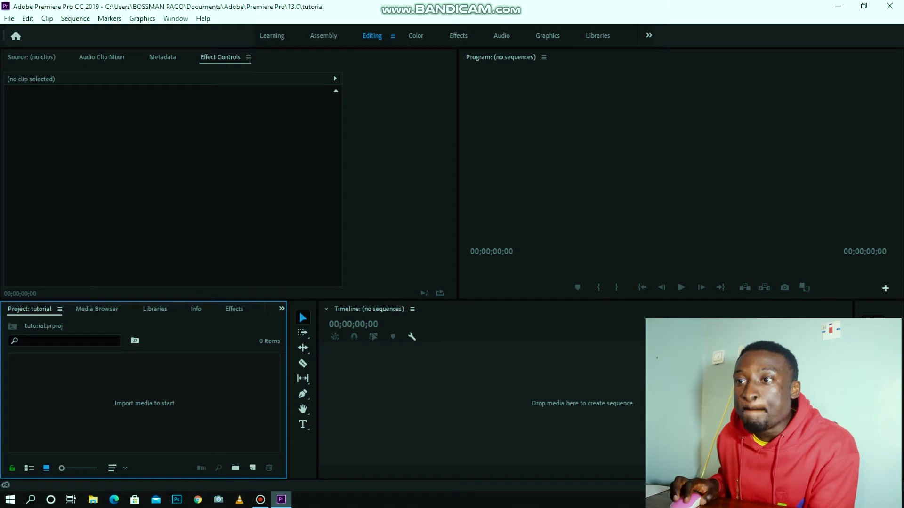
# Look over the effects categories and the drives available for browsing media, and return to the project's item list.
pyautogui.hotkey('shift', '7')
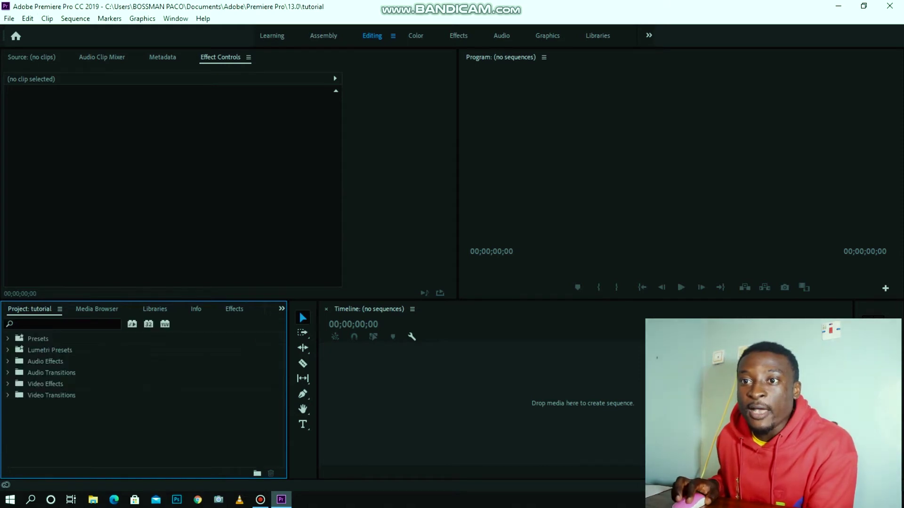
pyautogui.hotkey('shift', '1')
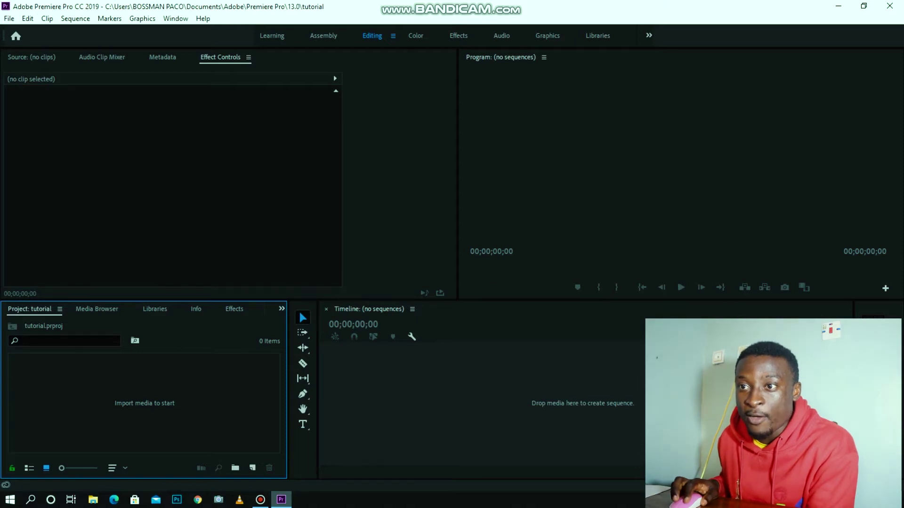
pyautogui.click(96, 308)
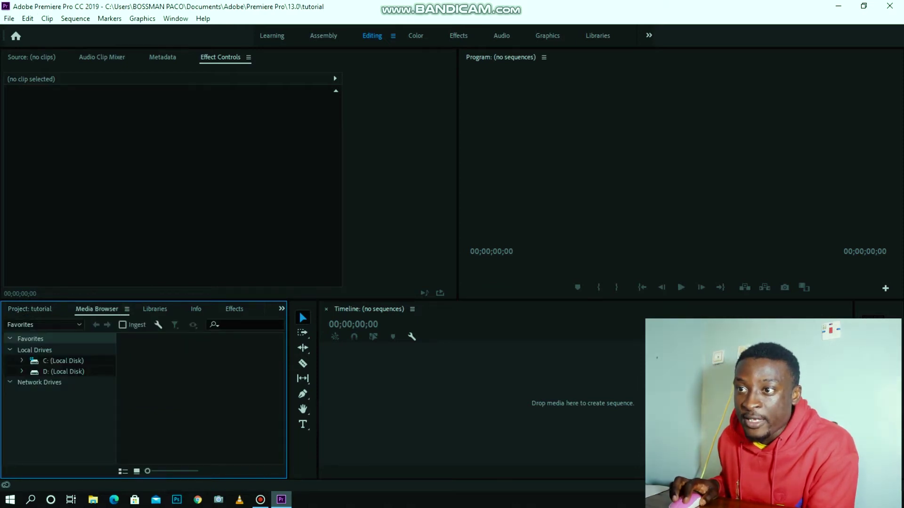
pyautogui.scroll(-3, 155, 309)
pyautogui.scroll(-1, 156, 309)
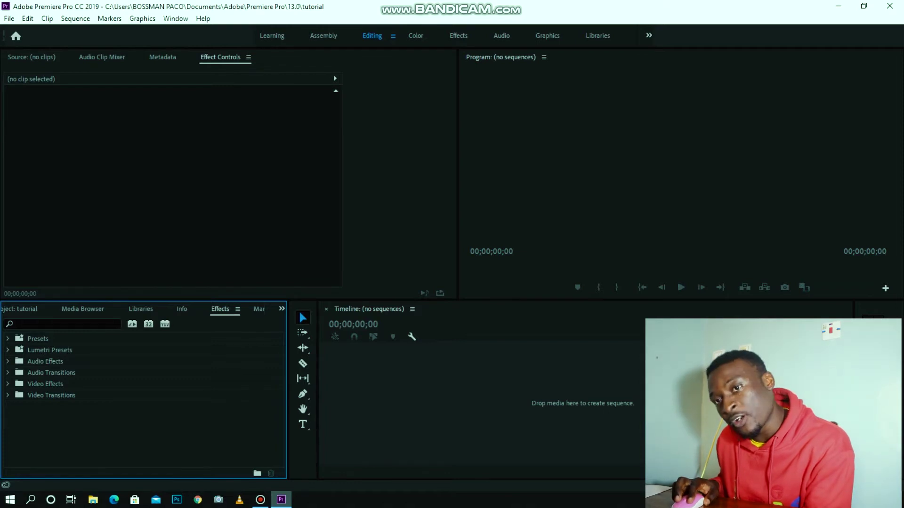
pyautogui.hotkey('shift', '1')
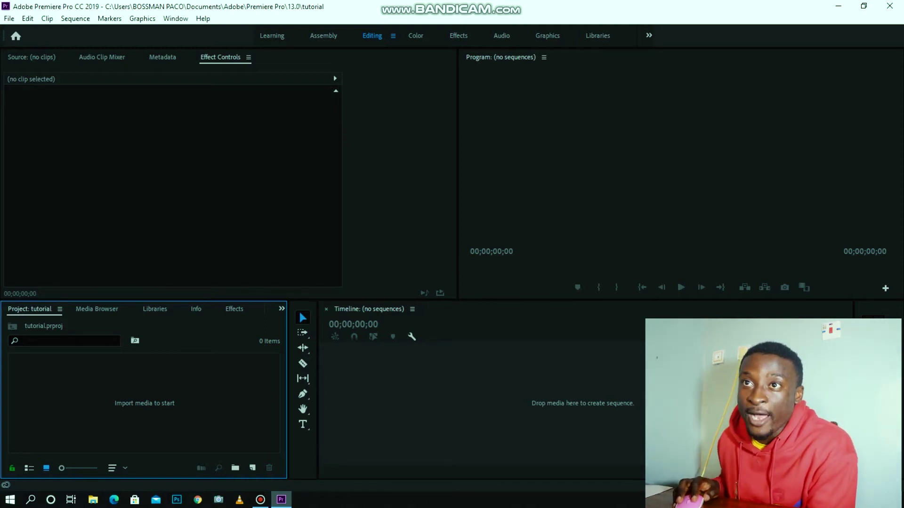
pyautogui.click(9, 19)
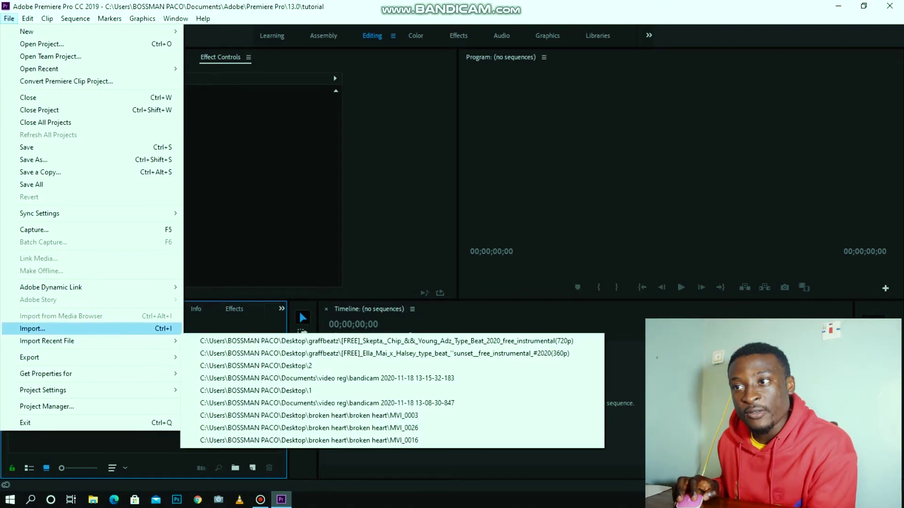
pyautogui.click(47, 329)
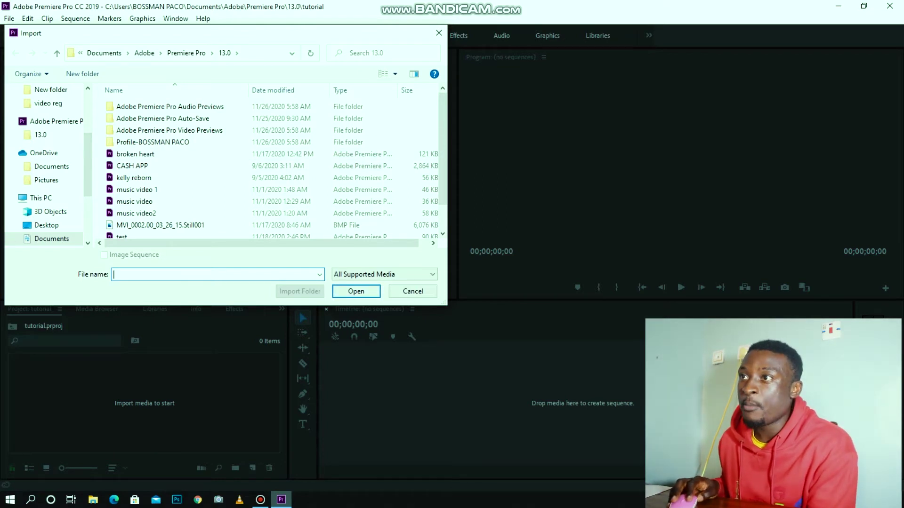
pyautogui.click(439, 33)
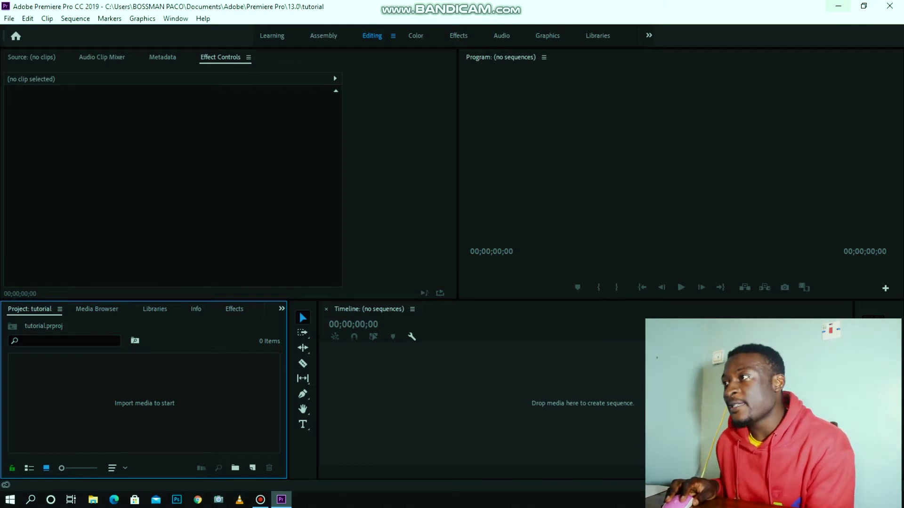
# Switch to the desktop and open the "broken heart" subfolder inside the "broken heart" folder.
pyautogui.click(838, 6)
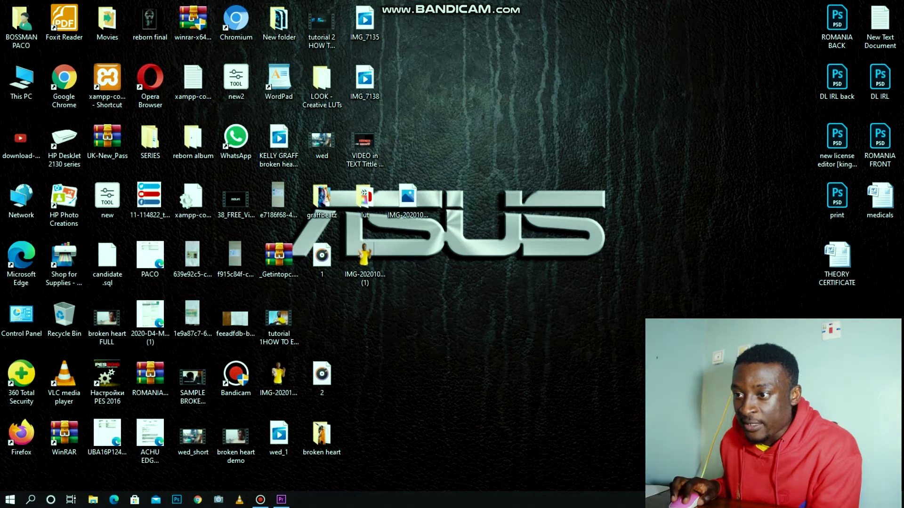
pyautogui.click(278, 437)
pyautogui.click(322, 435)
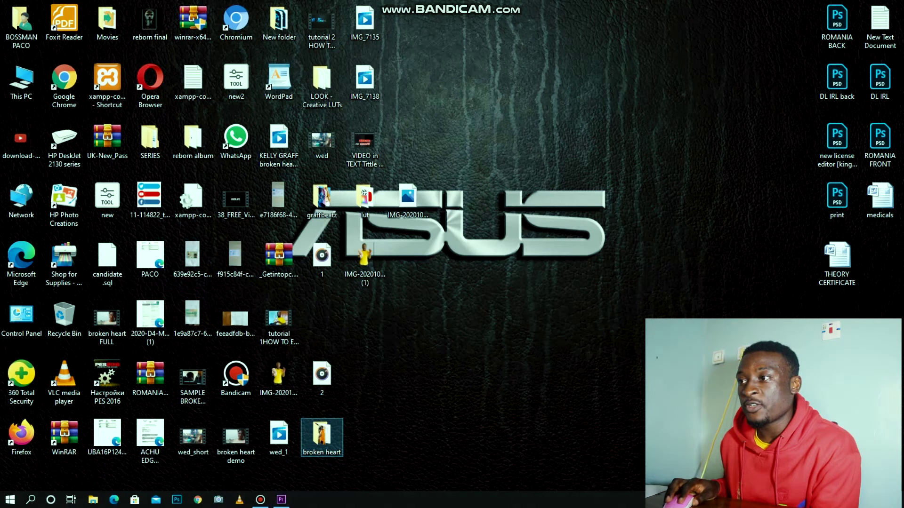
pyautogui.press('Return')
pyautogui.scroll(-1, 612, 278)
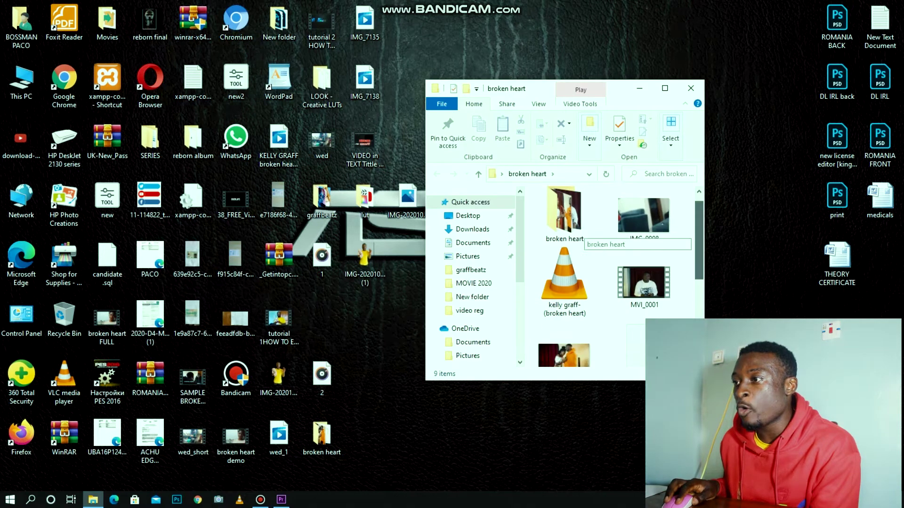
pyautogui.doubleClick(564, 203)
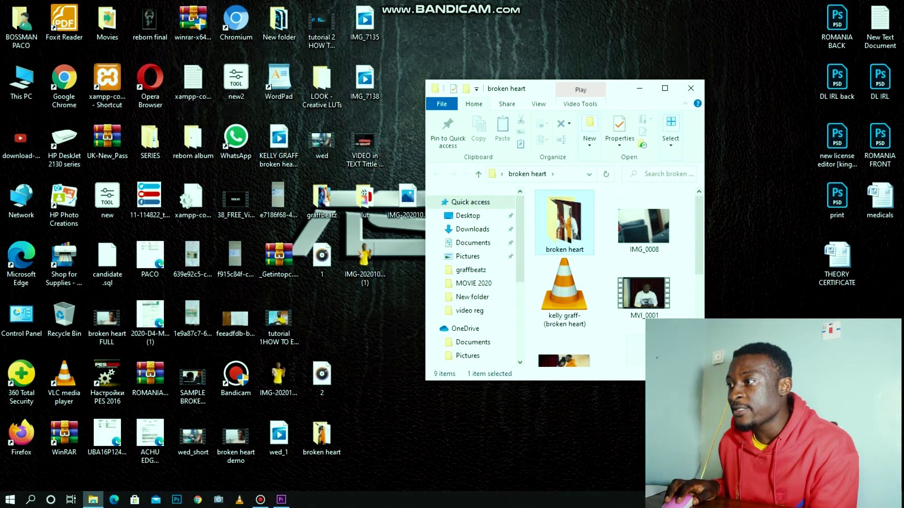
# Import the MVI_0025 and MVI_0026 video clips from the folder into the tutorial project and clear the selection.
pyautogui.scroll(-1, 612, 277)
pyautogui.scroll(-5, 612, 278)
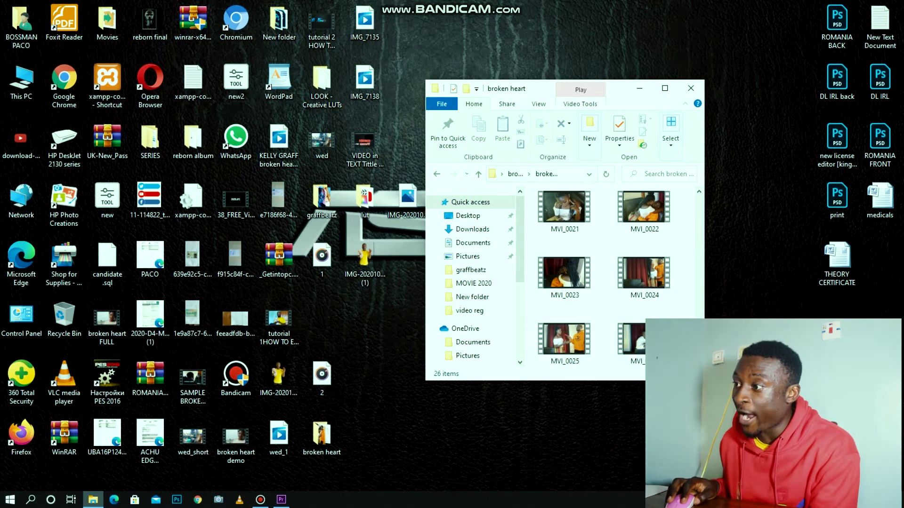
pyautogui.click(631, 339)
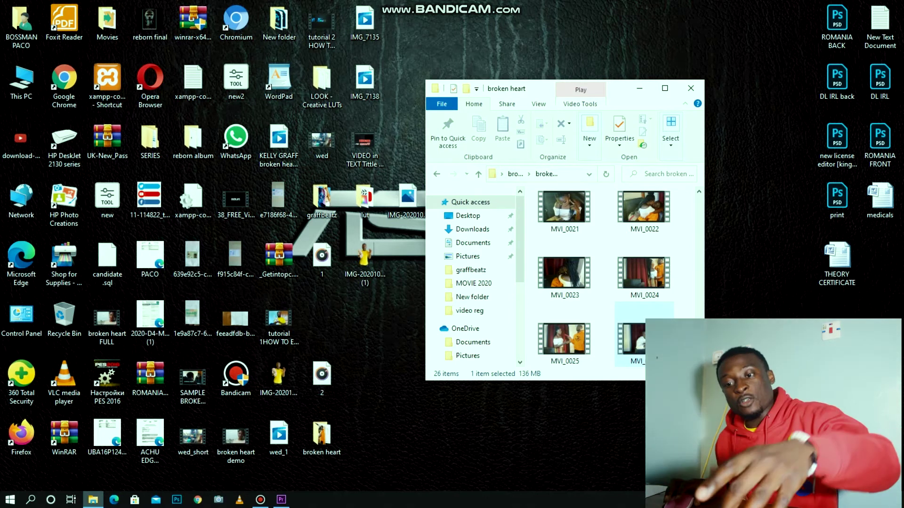
pyautogui.click(685, 301)
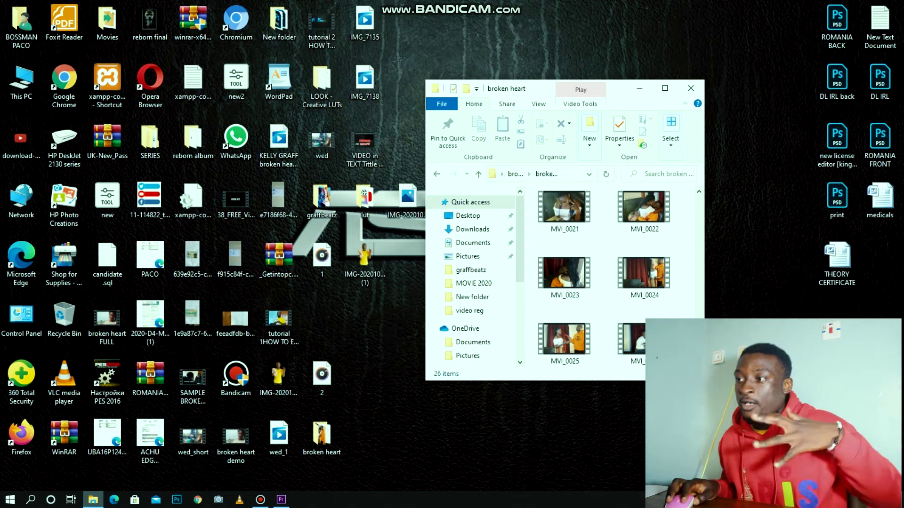
pyautogui.moveTo(677, 349)
pyautogui.mouseDown()
pyautogui.moveTo(687, 296)
pyautogui.moveTo(678, 349)
pyautogui.mouseUp()
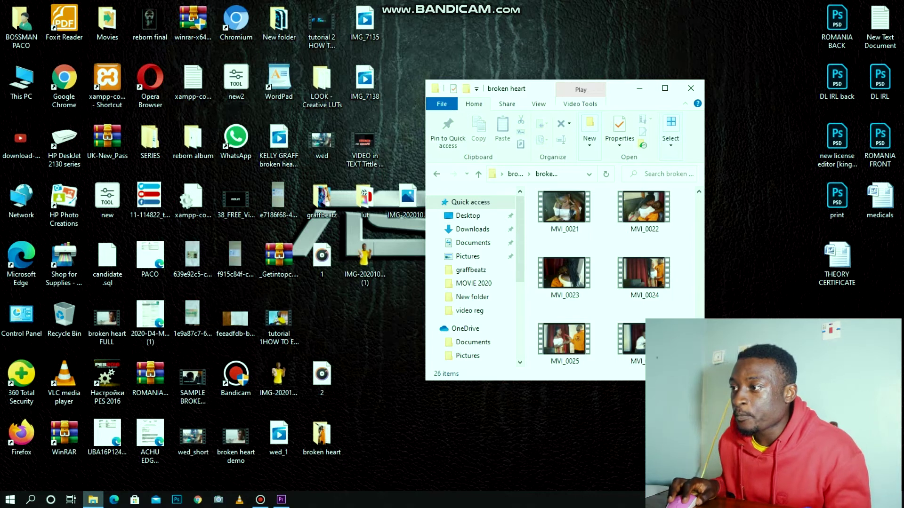
pyautogui.moveTo(686, 311); pyautogui.dragTo(190, 414)
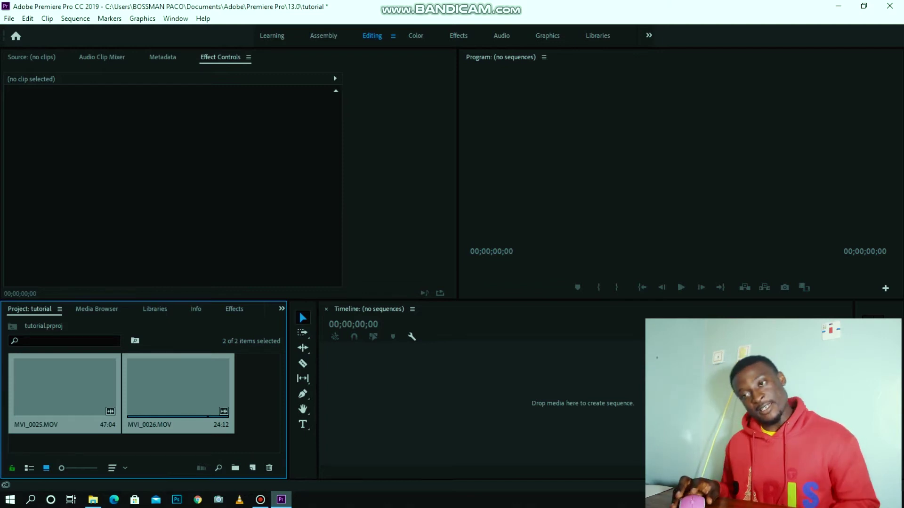
pyautogui.hotkey('ctrl', 'shift', 'a')
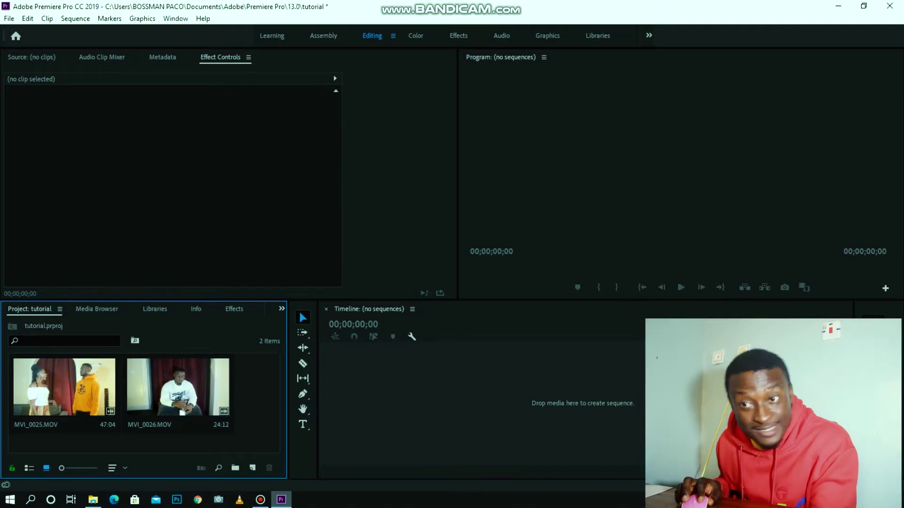
# Create a sequence from the MVI_0025.MOV clip and review its sequence settings without changing them.
pyautogui.click(65, 390)
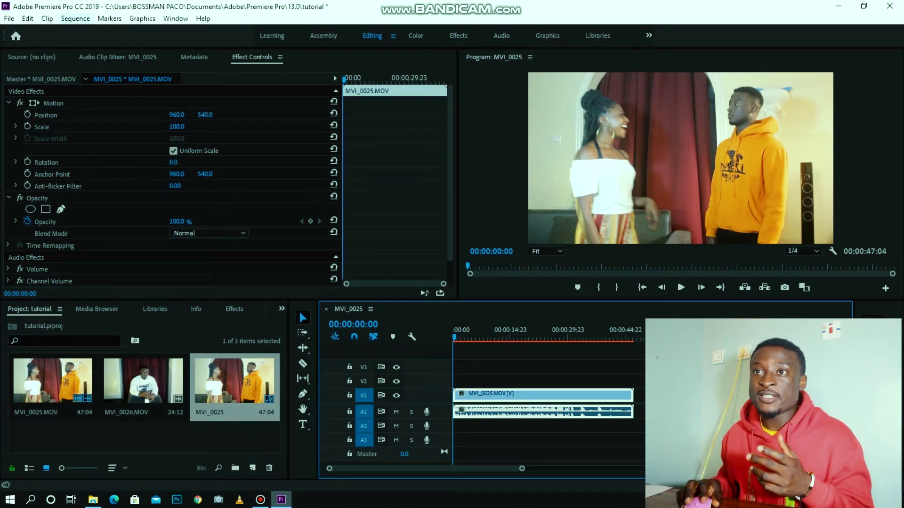
pyautogui.click(75, 18)
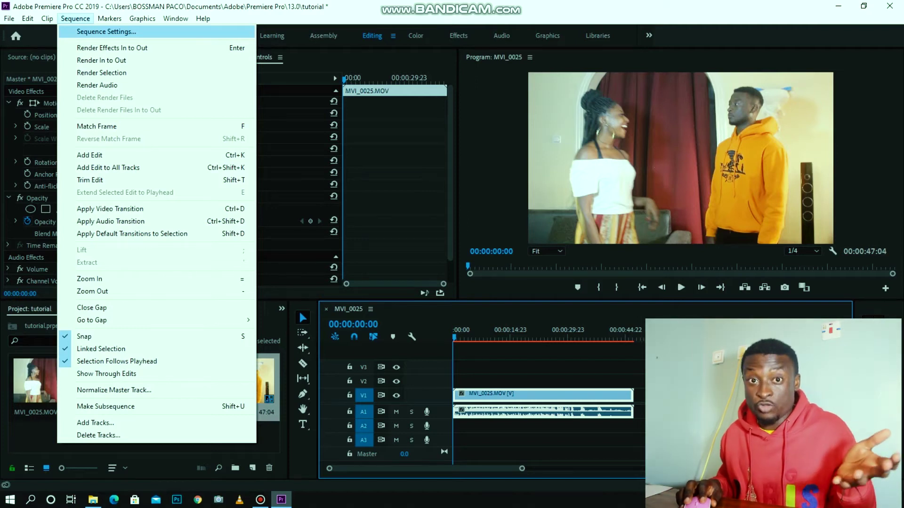
pyautogui.click(106, 31)
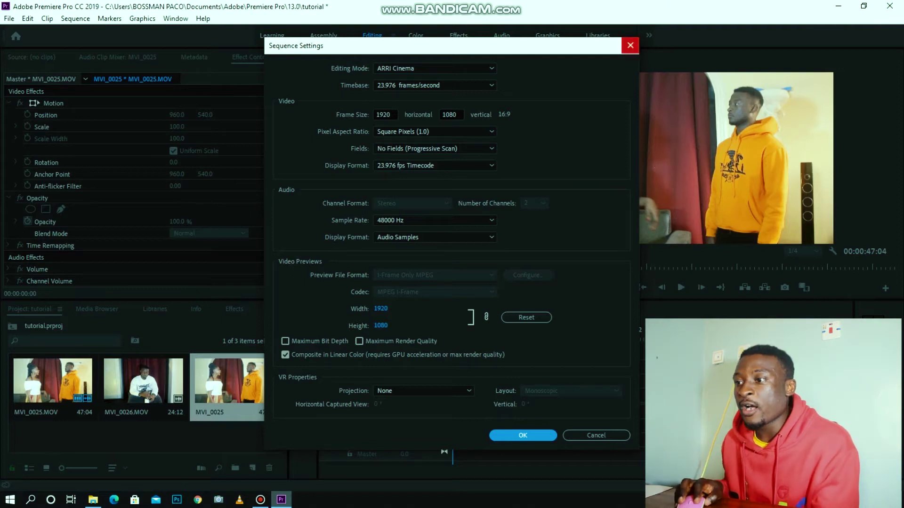
pyautogui.click(630, 46)
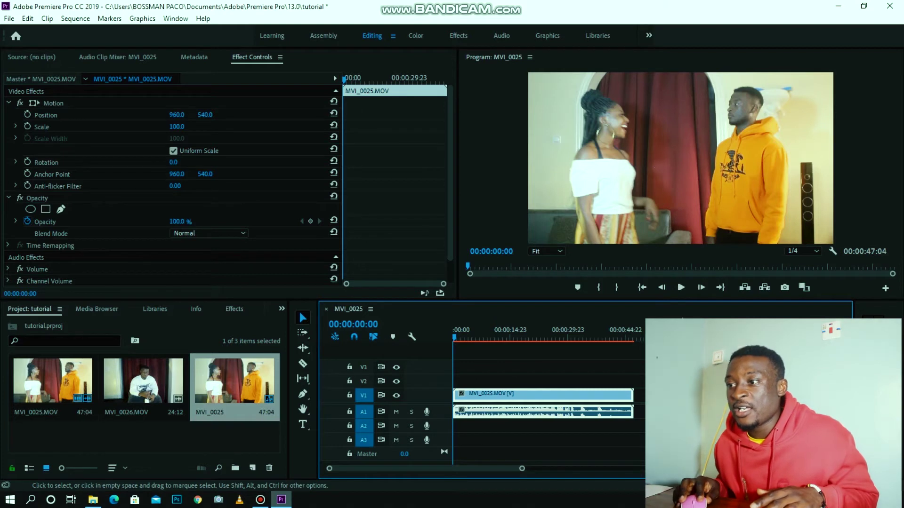
# Delete the MVI_0025.MOV video and its audio from the timeline, leaving the sequence empty.
pyautogui.click(635, 410)
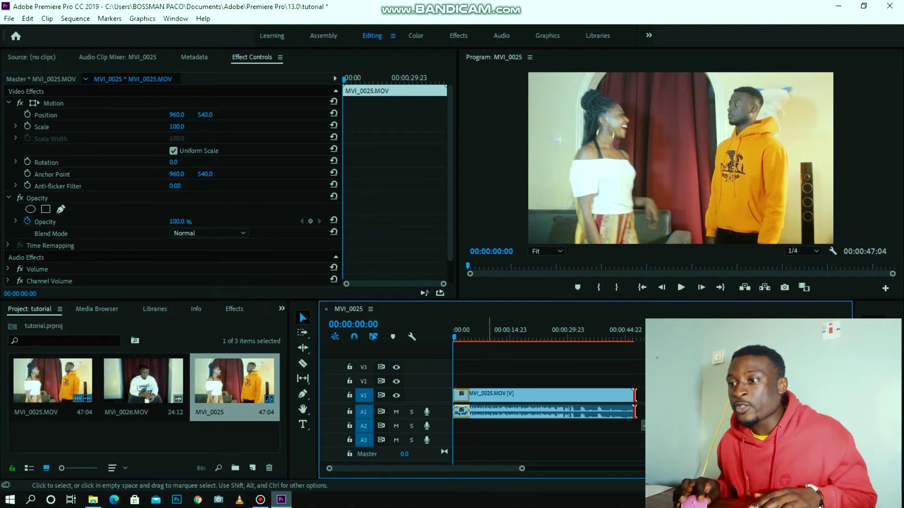
pyautogui.press('Delete')
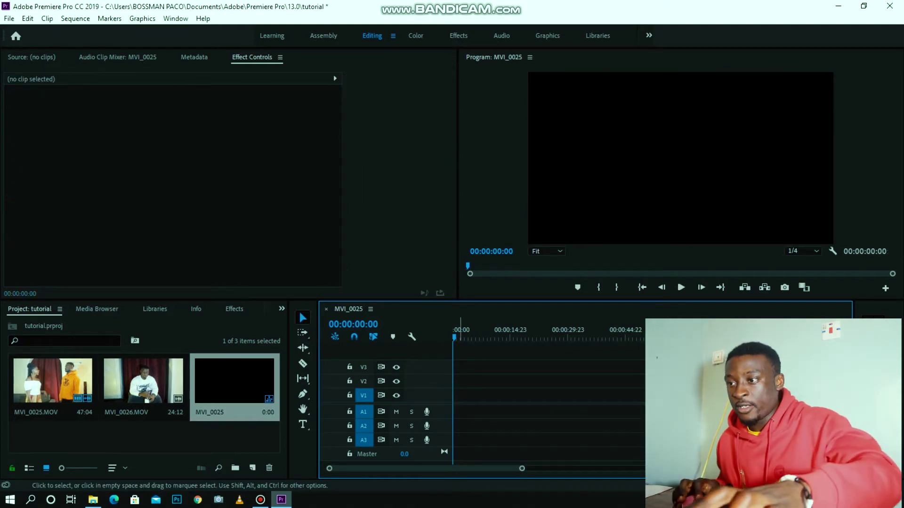
pyautogui.hotkey('ctrl', 'z')
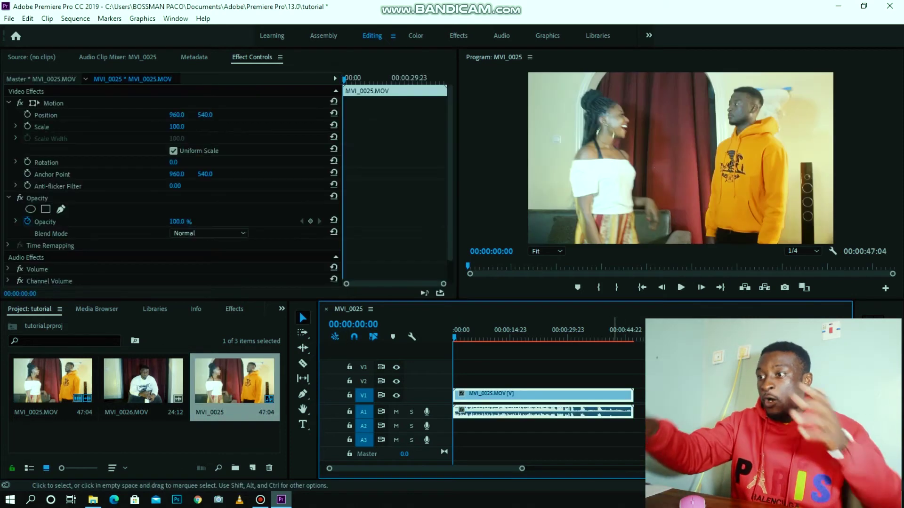
pyautogui.press('Delete')
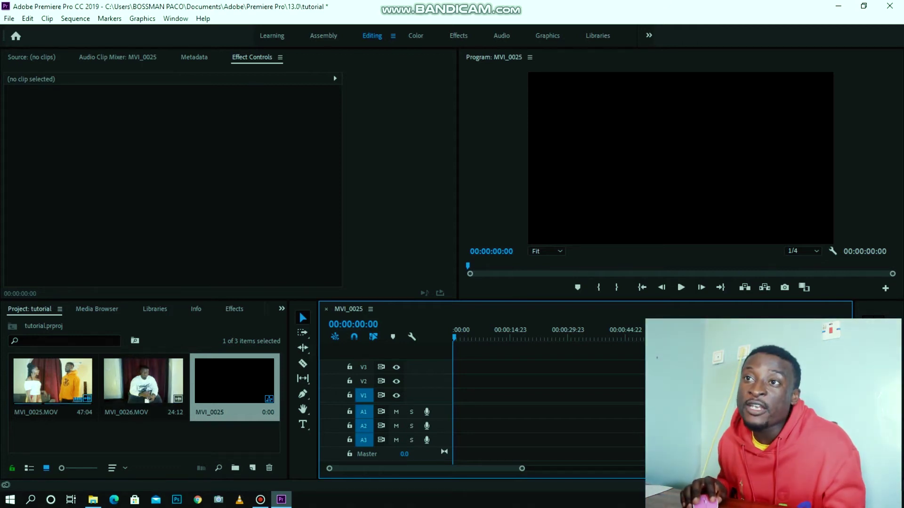
# Open the MVI_0025.MOV clip in the Source monitor, play it backwards and pause at about 00:00:14:15.
pyautogui.doubleClick(50, 381)
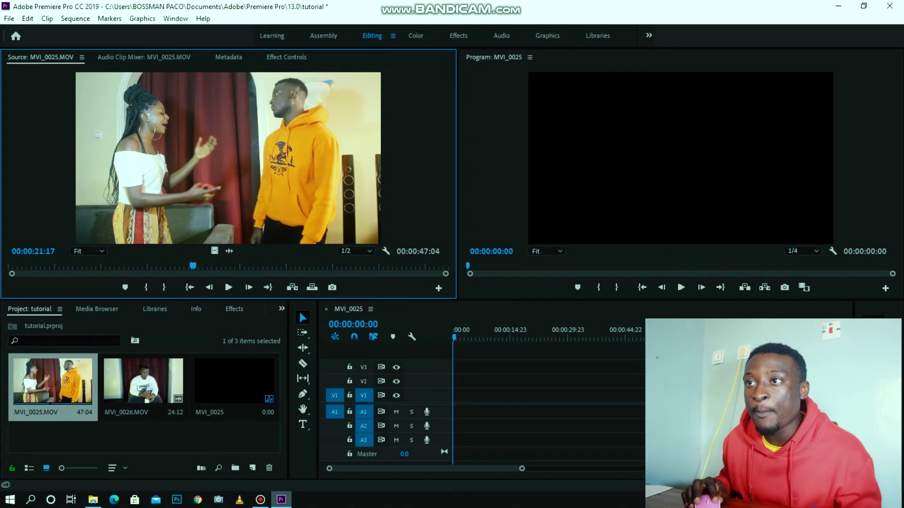
pyautogui.press('j')
pyautogui.press('j')
pyautogui.press('k')
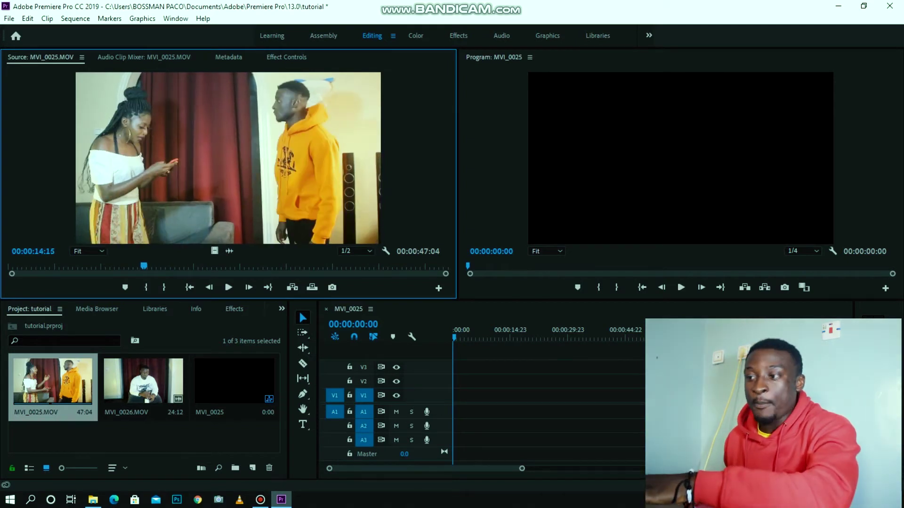
# Move the MVI_0025.MOV playhead in the Source monitor to 00:00:20:02 and mark the In point there.
pyautogui.press('Right')
pyautogui.press('Right')
pyautogui.press('Right')
pyautogui.press('Right')
pyautogui.press('Right')
pyautogui.press('Right')
pyautogui.press('Right')
pyautogui.press('Right')
pyautogui.press('Right')
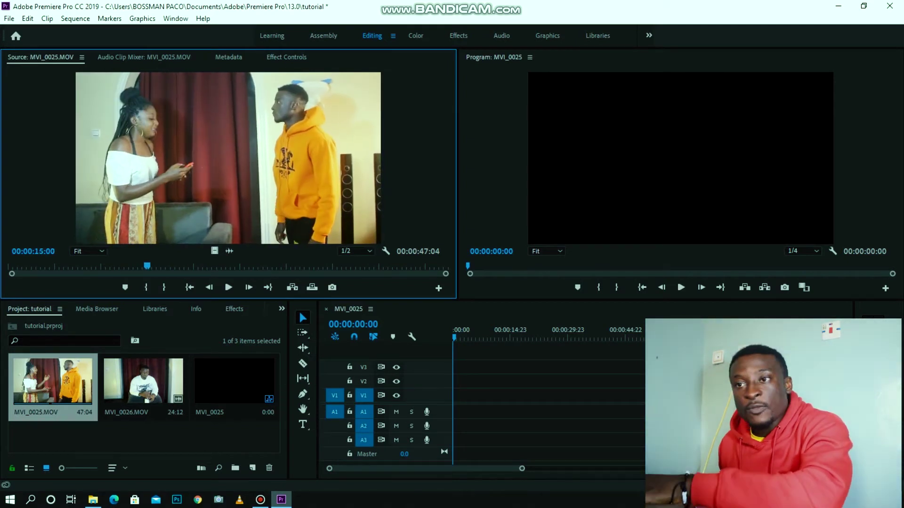
pyautogui.press('Right')
pyautogui.press('Right')
pyautogui.press('Right')
pyautogui.press('Right')
pyautogui.press('Right')
pyautogui.press('Right')
pyautogui.press('Right')
pyautogui.press('Right')
pyautogui.press('Right')
pyautogui.press('Right')
pyautogui.press('Right')
pyautogui.press('Right')
pyautogui.press('Right')
pyautogui.press('Right')
pyautogui.press('Right')
pyautogui.press('Right')
pyautogui.press('Right')
pyautogui.press('Right')
pyautogui.press('Right')
pyautogui.press('Right')
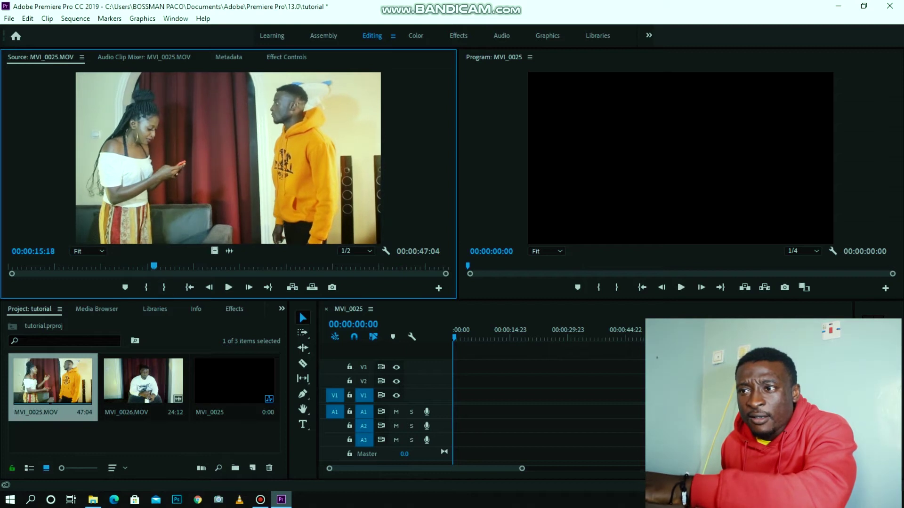
pyautogui.press('Right')
pyautogui.press('Right')
pyautogui.press('Right')
pyautogui.press('Right')
pyautogui.press('Right')
pyautogui.press('Right')
pyautogui.press('Right')
pyautogui.press('Right')
pyautogui.press('Right')
pyautogui.press('Right')
pyautogui.press('Right')
pyautogui.press('Right')
pyautogui.press('Right')
pyautogui.press('Right')
pyautogui.press('Right')
pyautogui.press('Right')
pyautogui.press('Right')
pyautogui.press('Right')
pyautogui.press('Right')
pyautogui.press('Right')
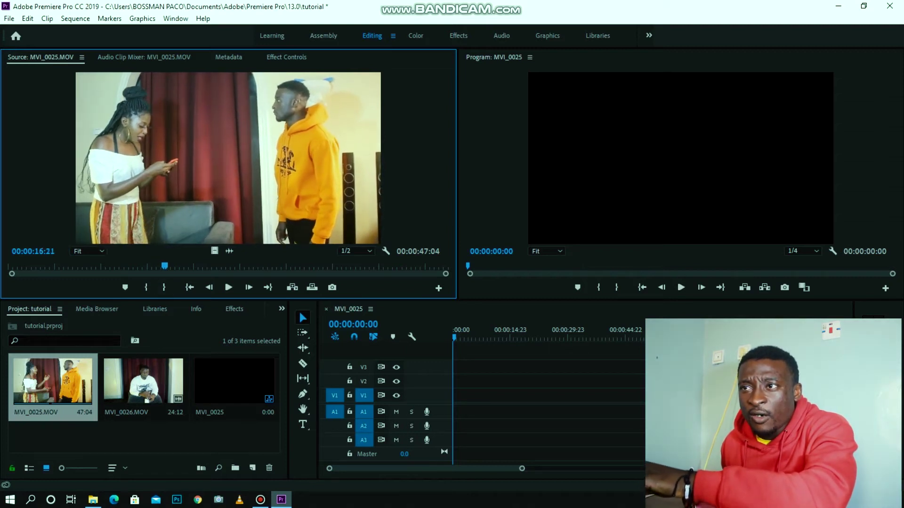
pyautogui.press('Right')
pyautogui.press('Right')
pyautogui.press('Right')
pyautogui.press('Right')
pyautogui.press('Right')
pyautogui.press('Right')
pyautogui.press('Right')
pyautogui.press('Right')
pyautogui.press('Right')
pyautogui.press('Right')
pyautogui.press('Right')
pyautogui.press('Right')
pyautogui.press('Right')
pyautogui.press('Right')
pyautogui.press('Right')
pyautogui.press('Right')
pyautogui.press('Right')
pyautogui.press('Right')
pyautogui.press('Right')
pyautogui.press('Right')
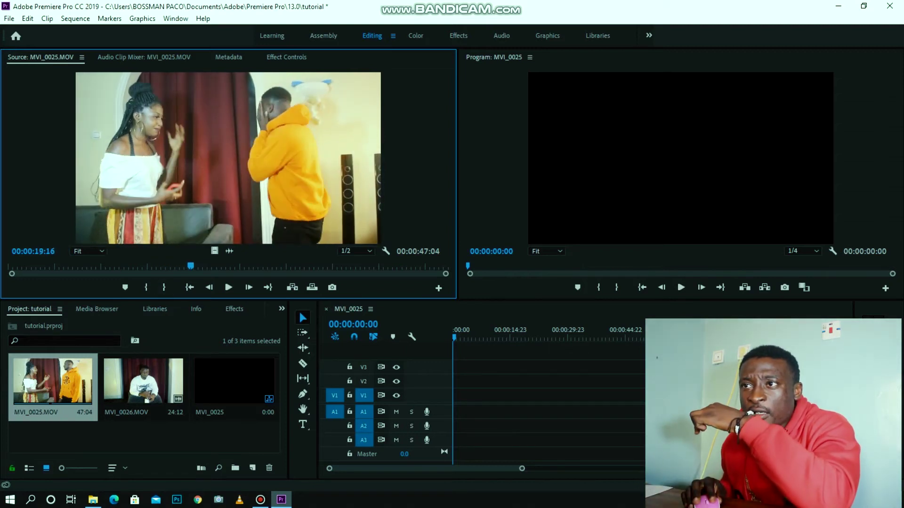
pyautogui.press('Right')
pyautogui.press('Right')
pyautogui.press('Right')
pyautogui.press('Right')
pyautogui.press('Right')
pyautogui.press('Right')
pyautogui.press('Right')
pyautogui.press('Right')
pyautogui.press('Right')
pyautogui.press('Right')
pyautogui.press('Right')
pyautogui.press('Right')
pyautogui.press('Right')
pyautogui.press('Right')
pyautogui.press('Right')
pyautogui.press('Right')
pyautogui.press('Right')
pyautogui.press('Right')
pyautogui.press('Right')
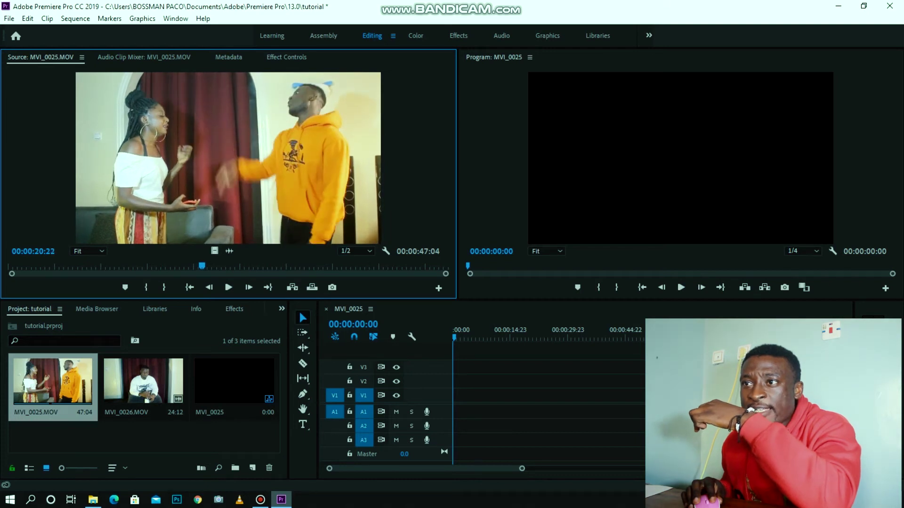
pyautogui.press('Left')
pyautogui.press('Left')
pyautogui.press('Left')
pyautogui.press('Left')
pyautogui.press('Left')
pyautogui.press('Left')
pyautogui.press('Left')
pyautogui.press('Left')
pyautogui.press('Left')
pyautogui.press('Left')
pyautogui.press('Left')
pyautogui.press('Left')
pyautogui.press('Left')
pyautogui.press('Left')
pyautogui.press('Left')
pyautogui.press('Left')
pyautogui.press('Left')
pyautogui.press('Left')
pyautogui.press('Left')
pyautogui.press('Left')
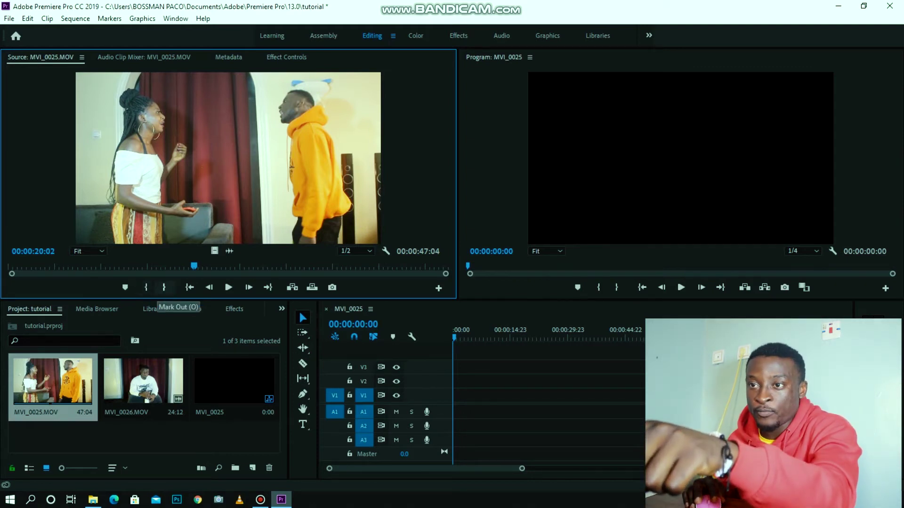
pyautogui.click(146, 287)
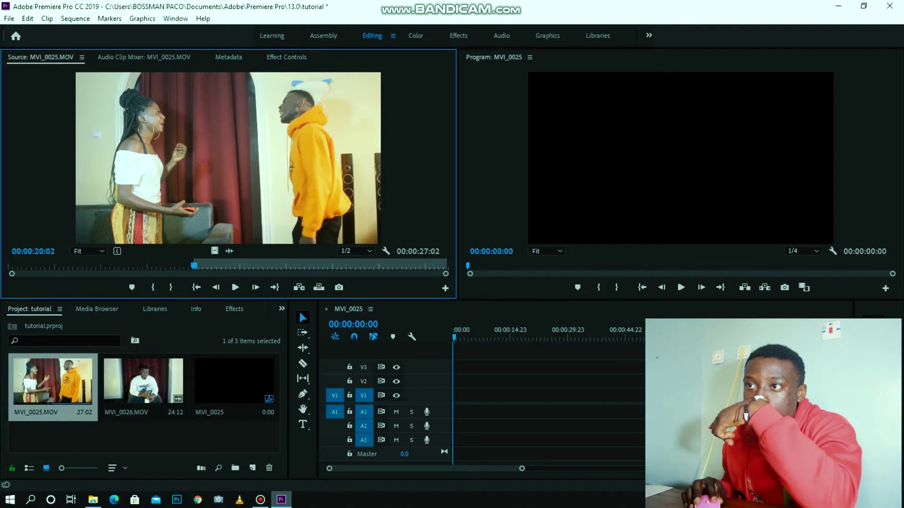
# Mark the Out point of MVI_0025.MOV at 00:00:23:21 and insert the marked section at the start of the empty sequence.
pyautogui.press('space')
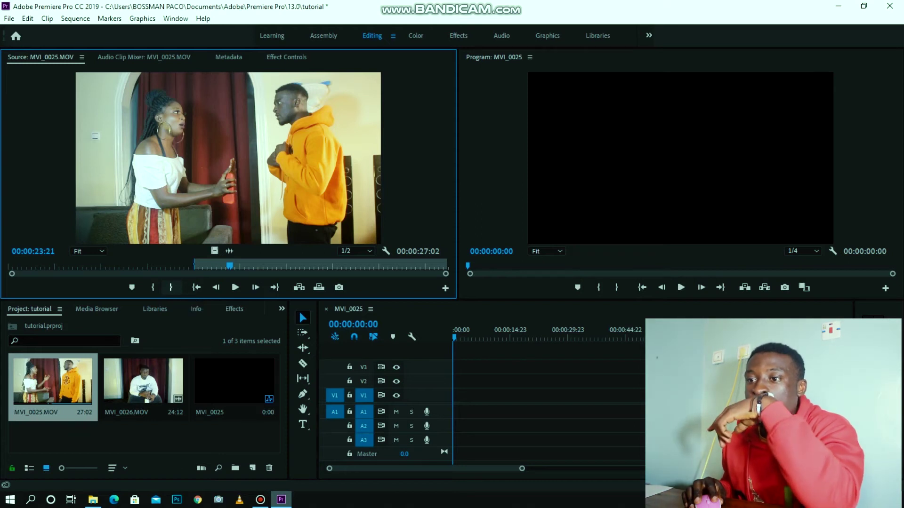
pyautogui.click(170, 288)
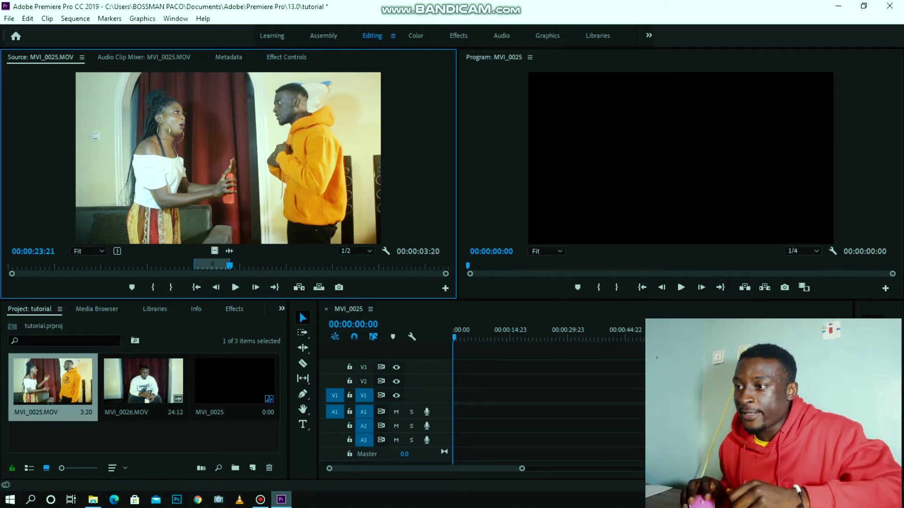
pyautogui.press(',')
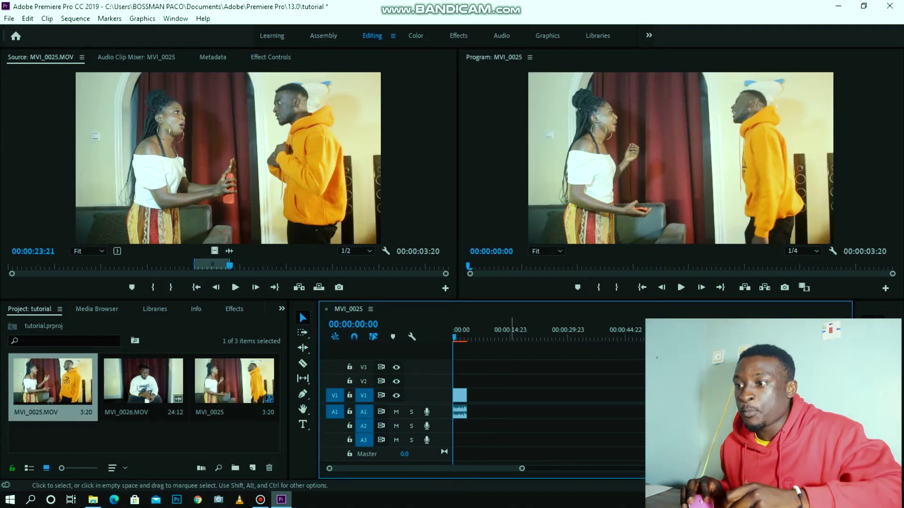
# Play the inserted MVI_0025.MOV section in the sequence to preview it.
pyautogui.press('=')
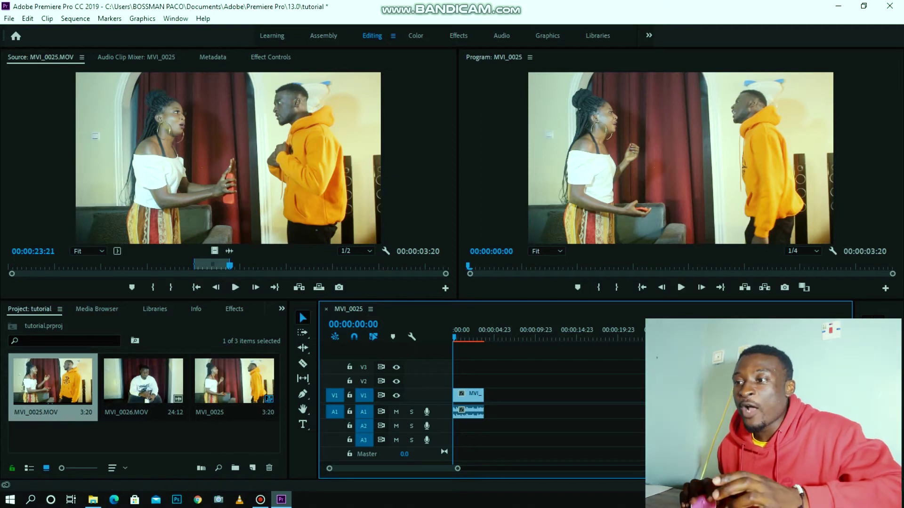
pyautogui.press('space')
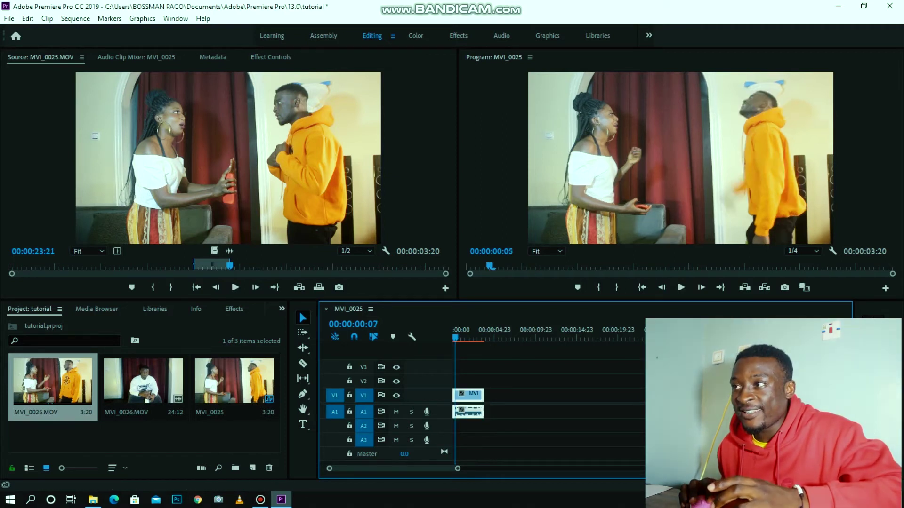
pyautogui.click(462, 338)
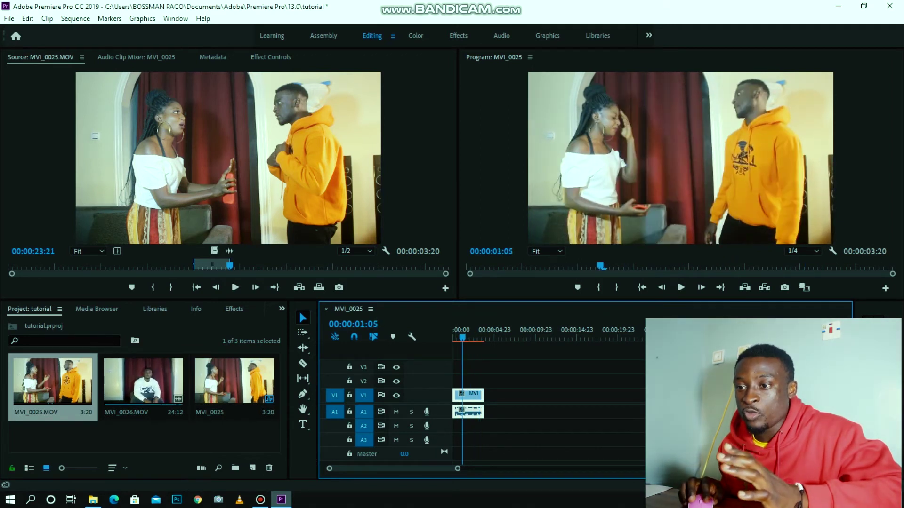
pyautogui.click(261, 500)
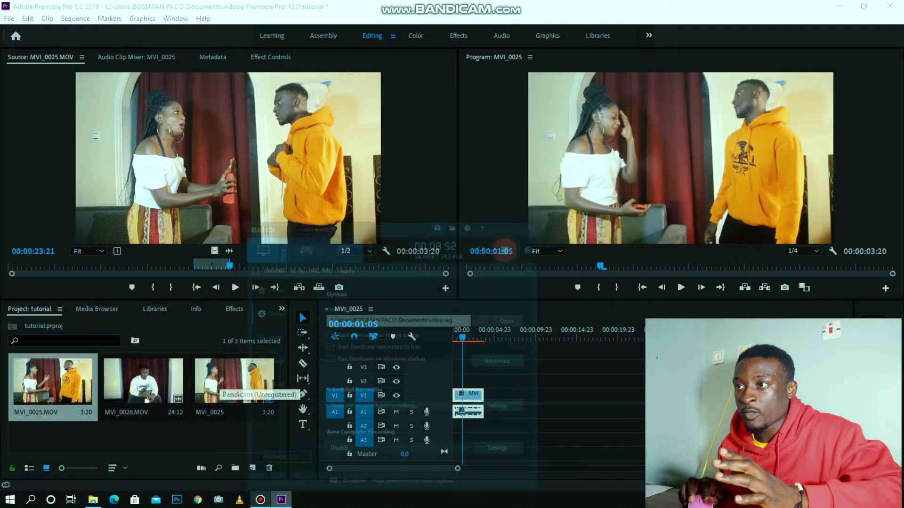
pyautogui.click(261, 500)
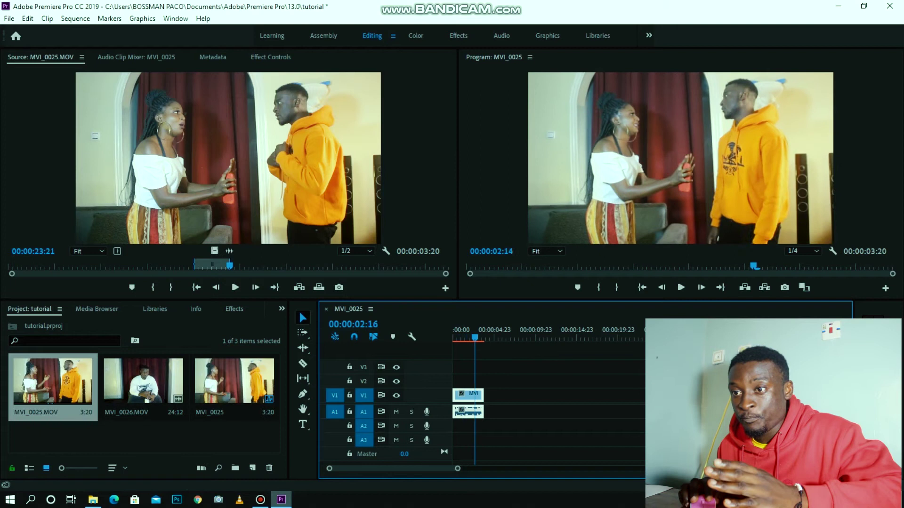
pyautogui.press('space')
# Open MVI_0026.MOV in the Source monitor and mark its In point at 00:00:12:08.
pyautogui.doubleClick(141, 381)
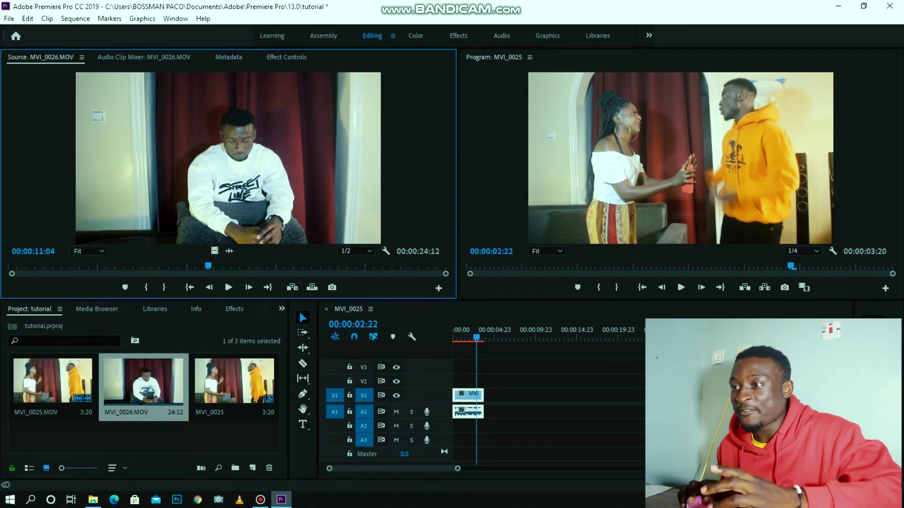
pyautogui.hotkey('shift', '3')
pyautogui.press('space')
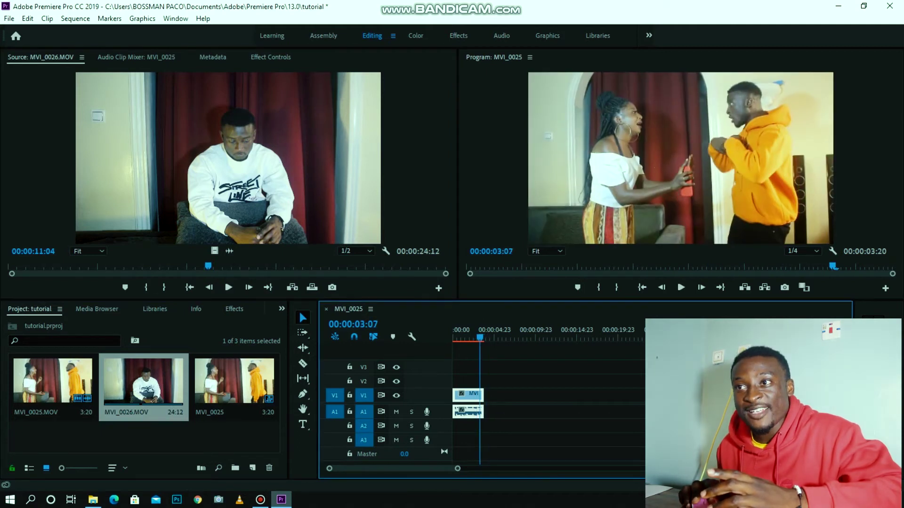
pyautogui.hotkey('shift', '2')
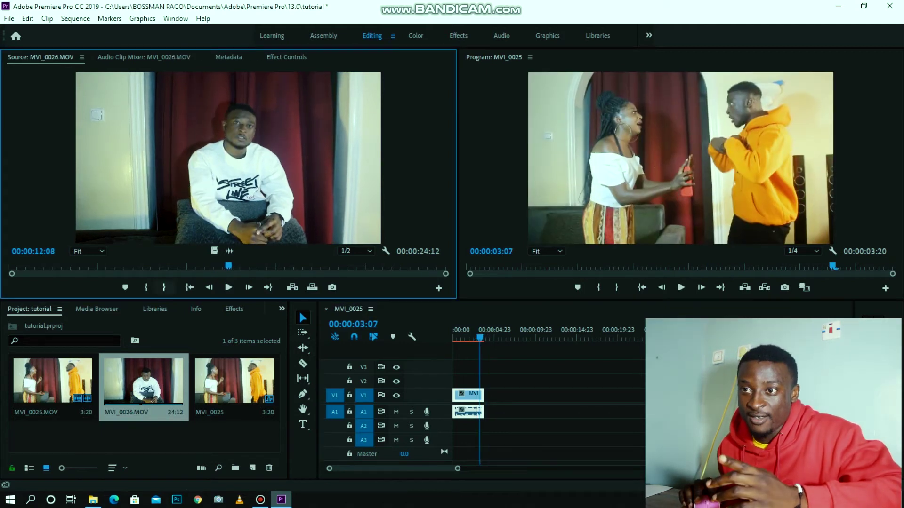
pyautogui.press('i')
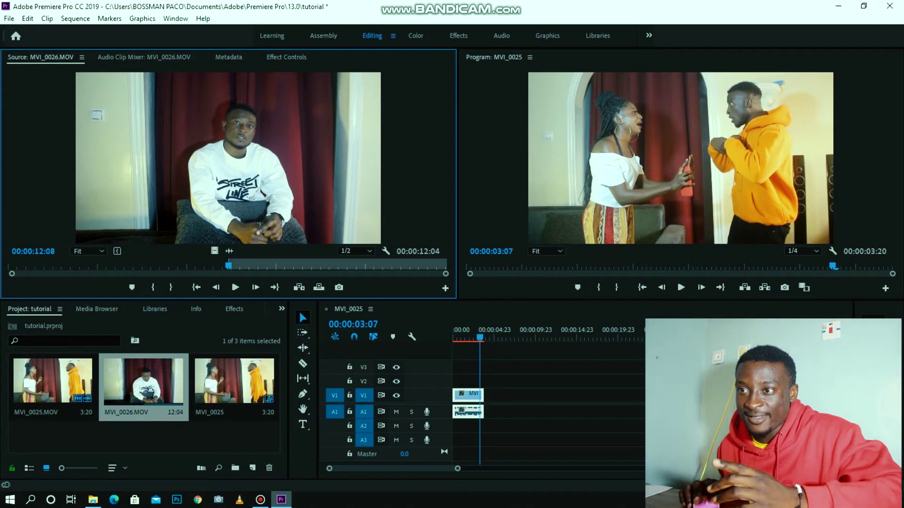
# Mark the Out point of MVI_0026.MOV at 00:00:13:15 and place the marked section directly after the first clip on V1 and A1.
pyautogui.press('space')
pyautogui.press('space')
pyautogui.click(170, 288)
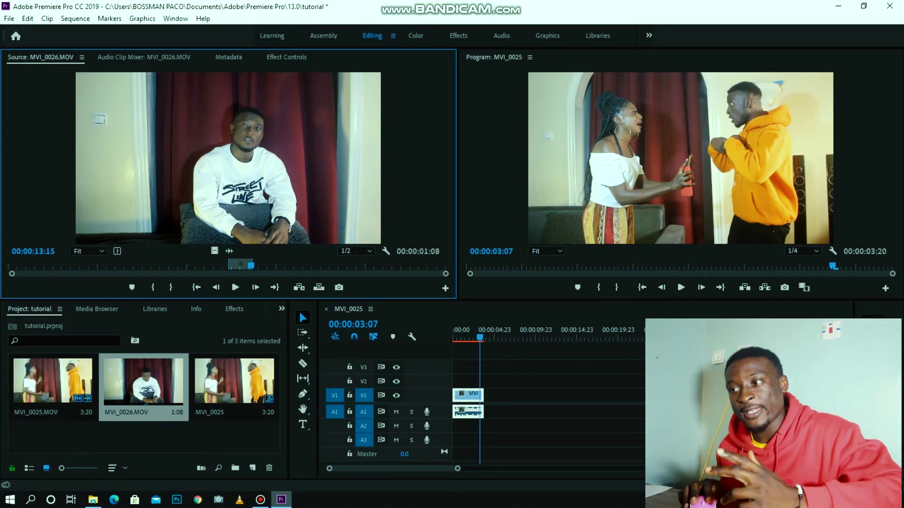
pyautogui.moveTo(228, 158); pyautogui.dragTo(489, 398)
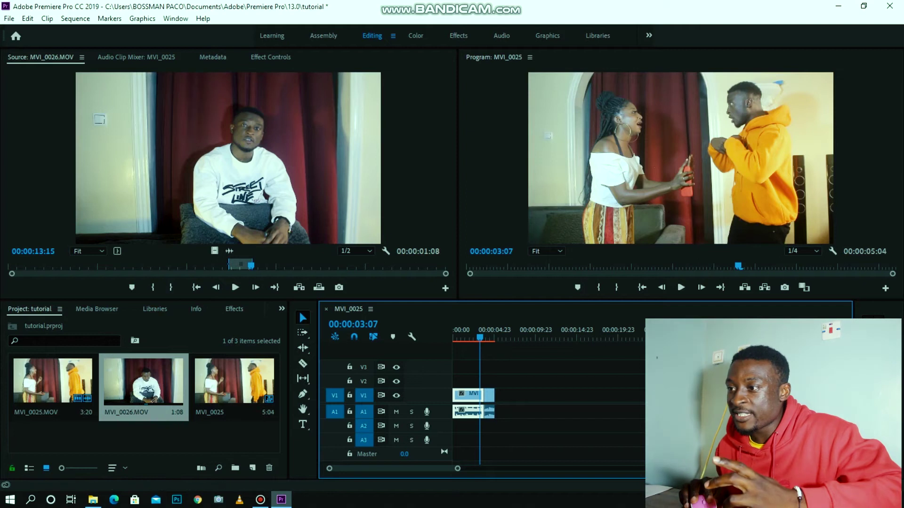
pyautogui.press('=')
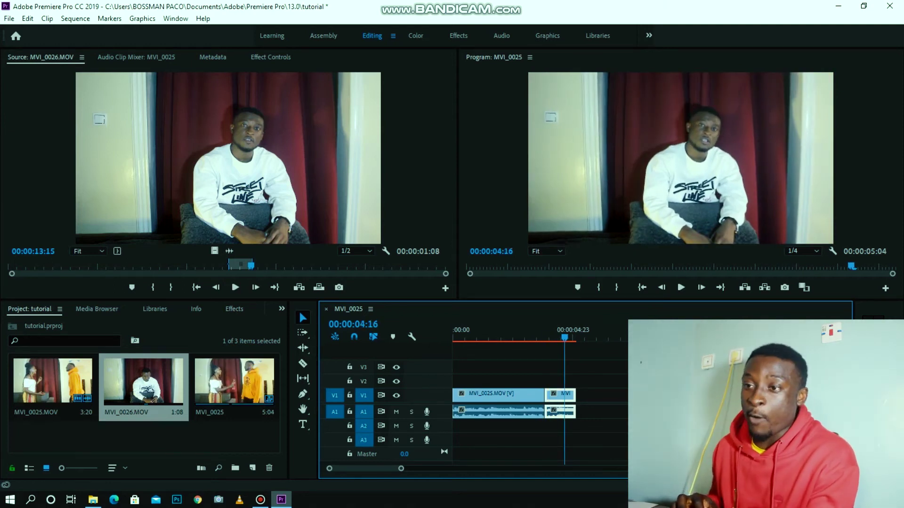
# Reopen MVI_0025.MOV in the Source monitor and mark a new In point at 00:00:30:07.
pyautogui.click(233, 381)
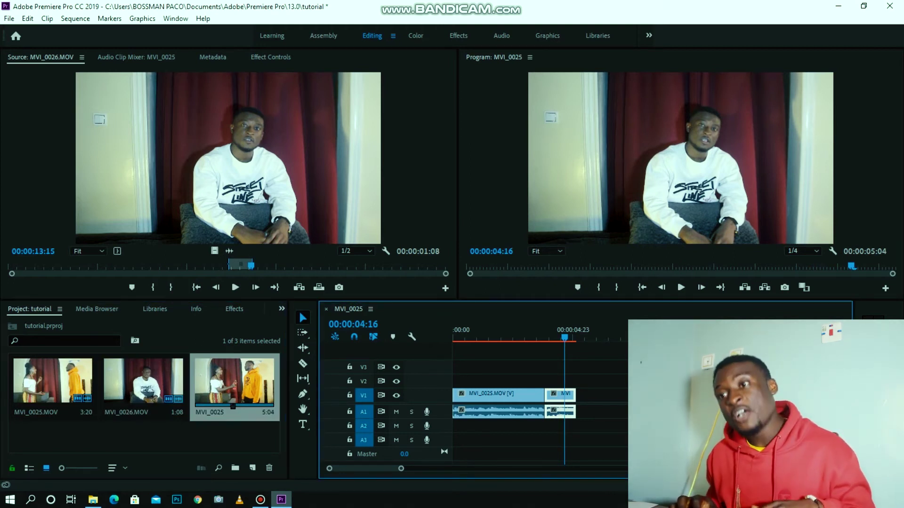
pyautogui.doubleClick(52, 382)
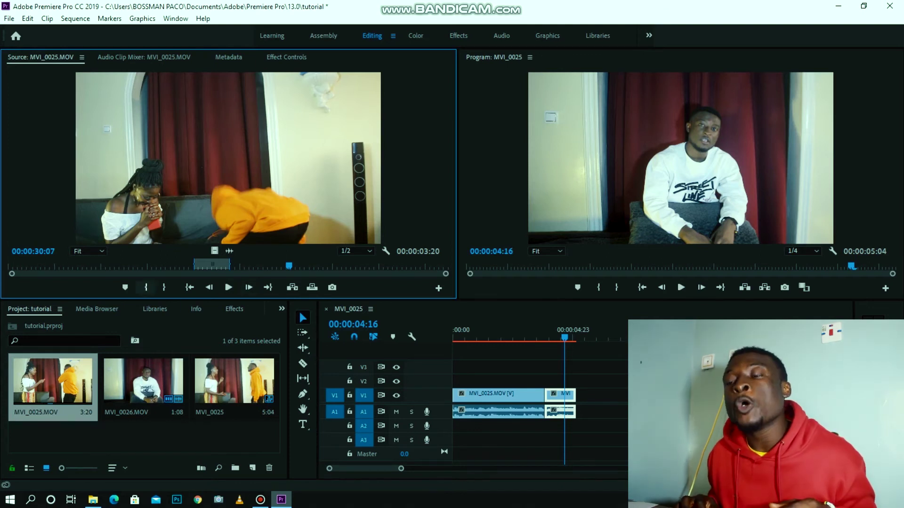
pyautogui.hotkey('ctrl', 'shift', 'x')
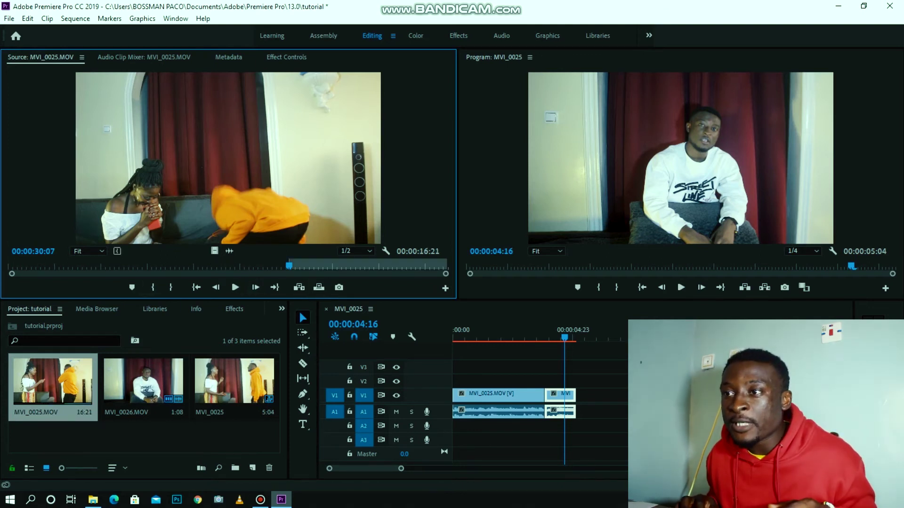
# Mark the Out point of MVI_0025.MOV at 00:00:31:16 and place the marked section directly after the second clip on V1 and A1.
pyautogui.press('Right')
pyautogui.press('Right')
pyautogui.press('Right')
pyautogui.press('Right')
pyautogui.press('Right')
pyautogui.press('Right')
pyautogui.press('Right')
pyautogui.press('Right')
pyautogui.press('Right')
pyautogui.press('Right')
pyautogui.press('Right')
pyautogui.press('Right')
pyautogui.press('Right')
pyautogui.press('Right')
pyautogui.press('Right')
pyautogui.press('Right')
pyautogui.press('Right')
pyautogui.press('Right')
pyautogui.press('Right')
pyautogui.press('Right')
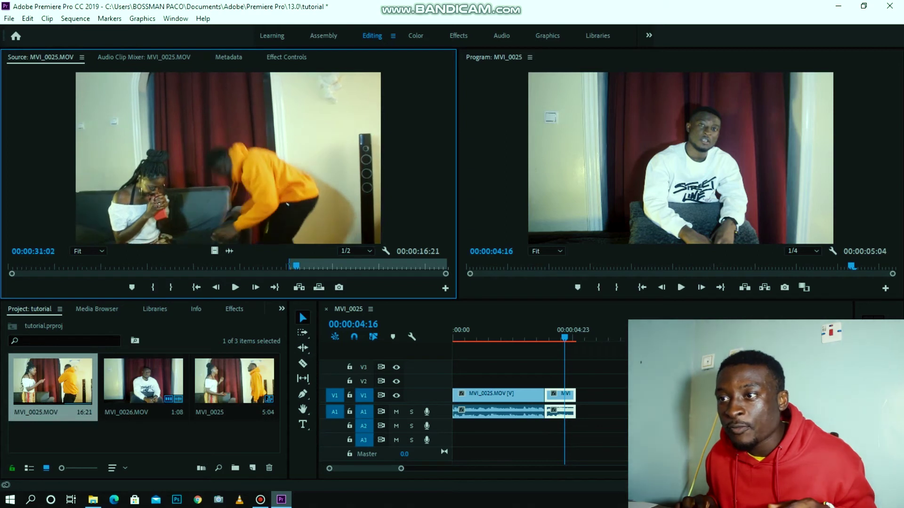
pyautogui.press('Right')
pyautogui.press('Right')
pyautogui.press('Right')
pyautogui.press('Right')
pyautogui.press('Right')
pyautogui.press('Right')
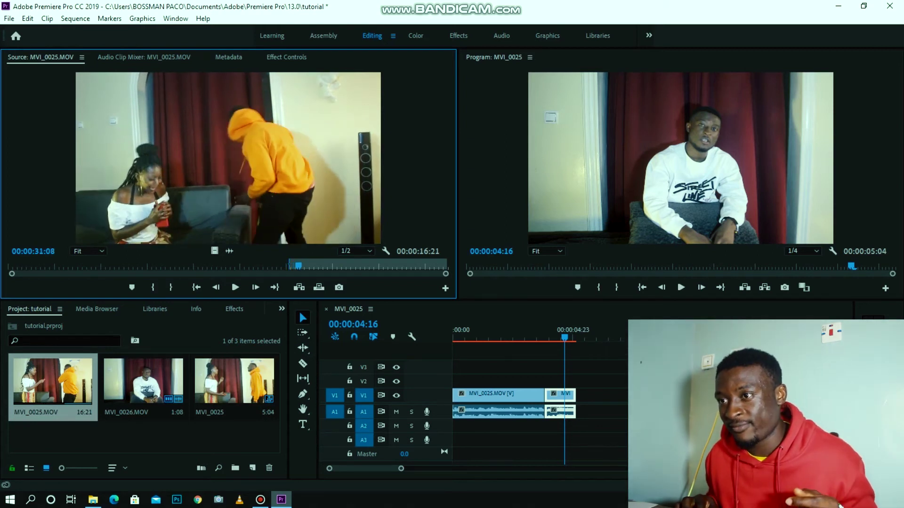
pyautogui.press('Right')
pyautogui.press('Right')
pyautogui.press('Right')
pyautogui.press('Right')
pyautogui.press('Right')
pyautogui.press('Right')
pyautogui.press('Right')
pyautogui.press('Right')
pyautogui.click(171, 287)
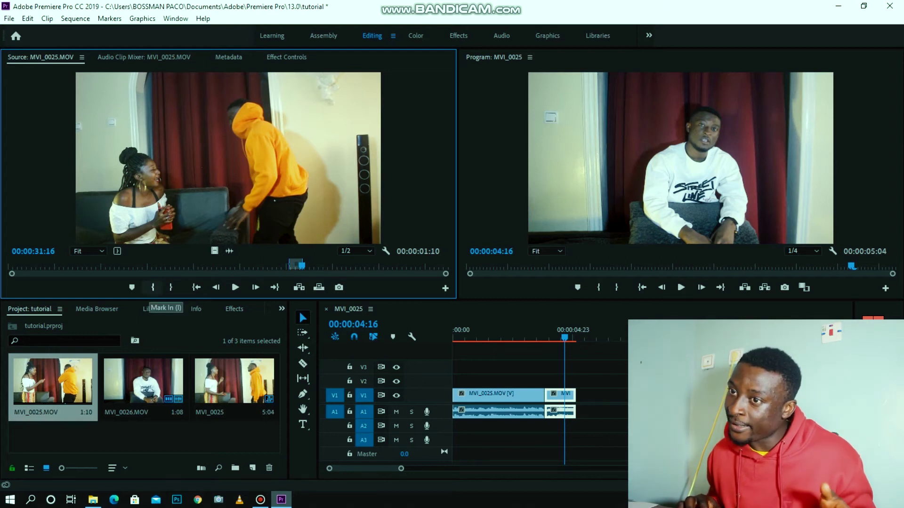
pyautogui.moveTo(229, 158); pyautogui.dragTo(594, 400)
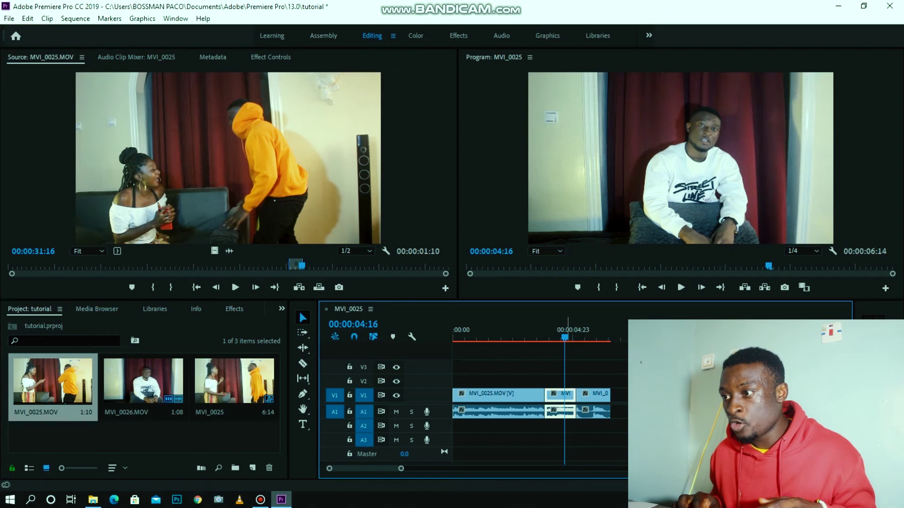
# Review the sequence frame by frame from 00:00:04:16 to 00:00:05:03, at the end of the second clip.
pyautogui.press('Right')
pyautogui.press('Right')
pyautogui.press('Right')
pyautogui.press('Right')
pyautogui.press('Right')
pyautogui.press('Right')
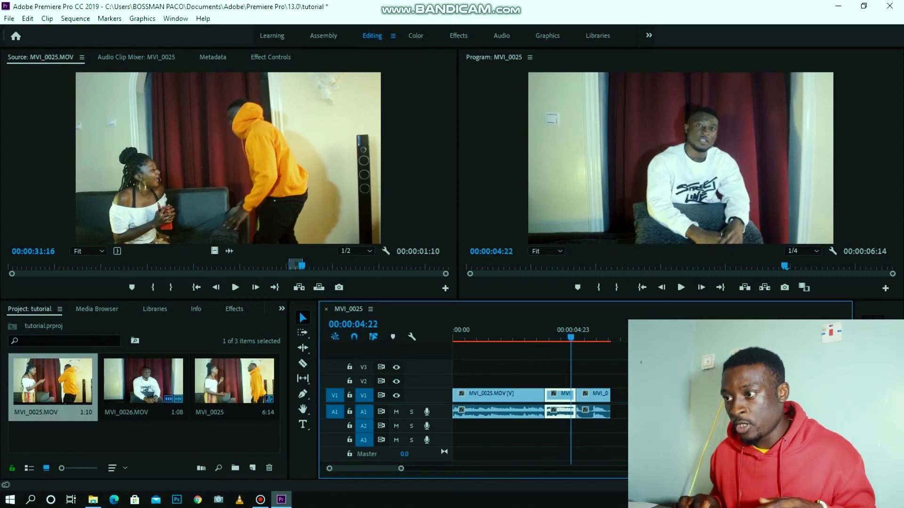
pyautogui.press('Right')
pyautogui.press('Right')
pyautogui.press('Right')
pyautogui.press('Right')
pyautogui.press('Right')
pyautogui.press('Right')
pyautogui.press('Right')
pyautogui.press('Right')
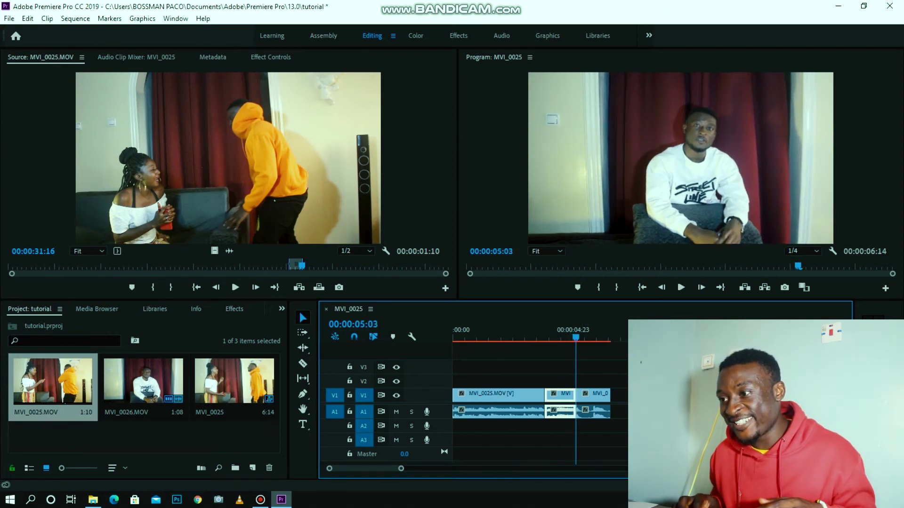